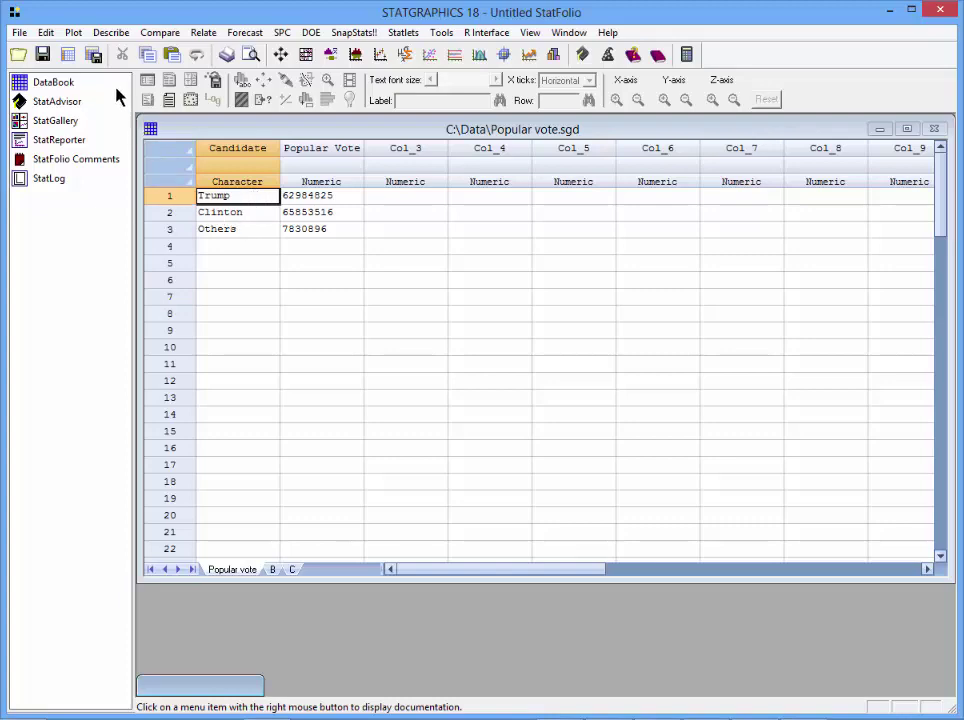
Create a Piechart/Donut Chart of Popular Vote counts labelled by Candidate, including a donut chart
{"action": "left_click", "coordinate": [72, 33]}
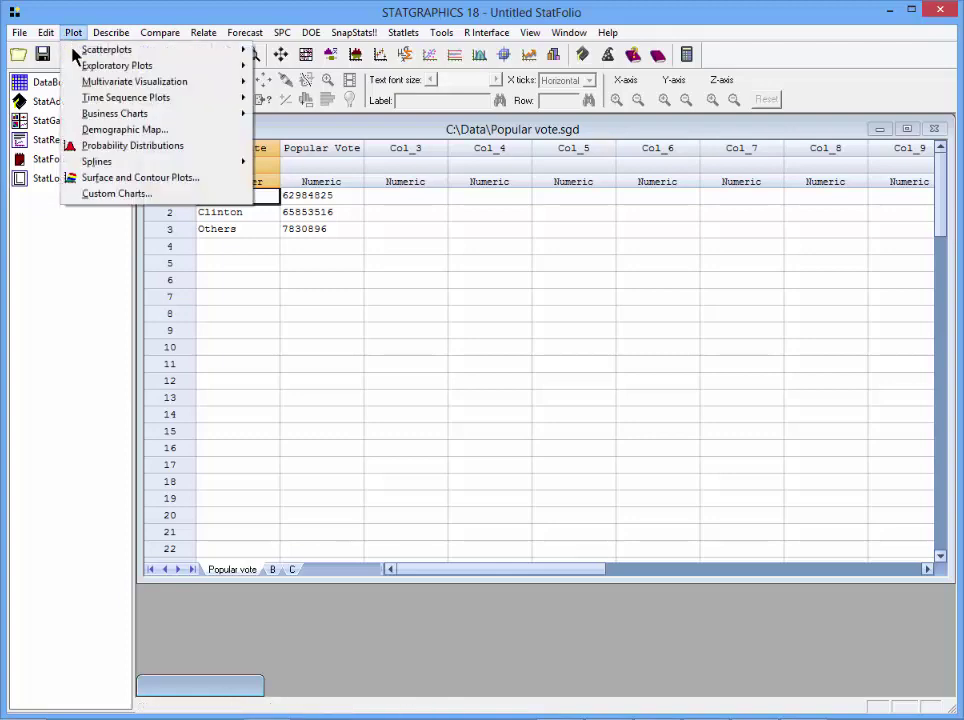
{"action": "mouse_move", "coordinate": [112, 114]}
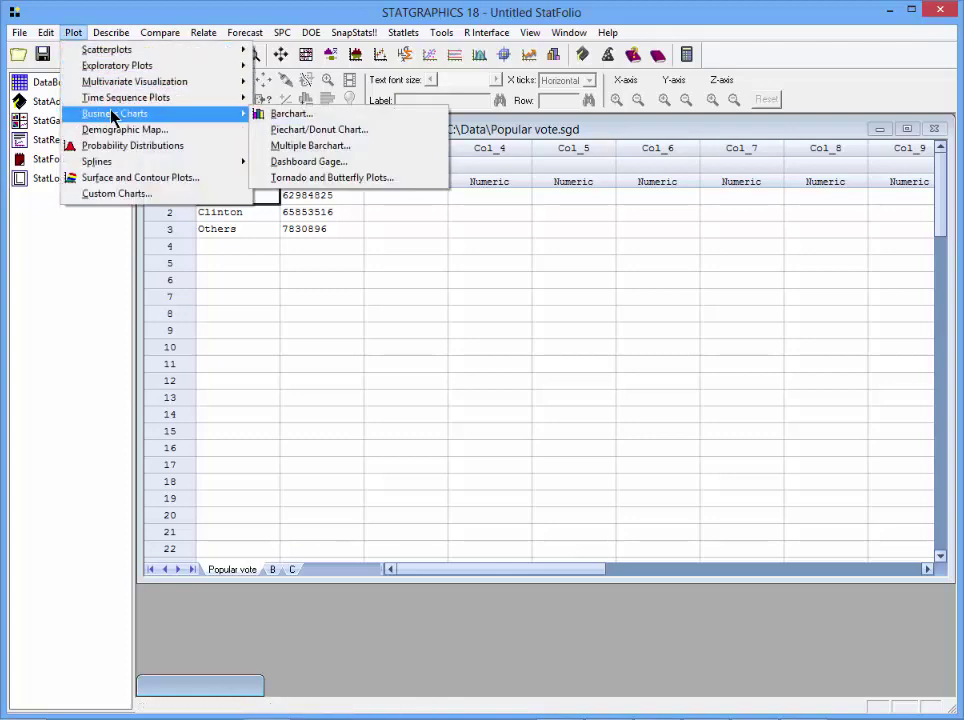
{"action": "left_click", "coordinate": [287, 136]}
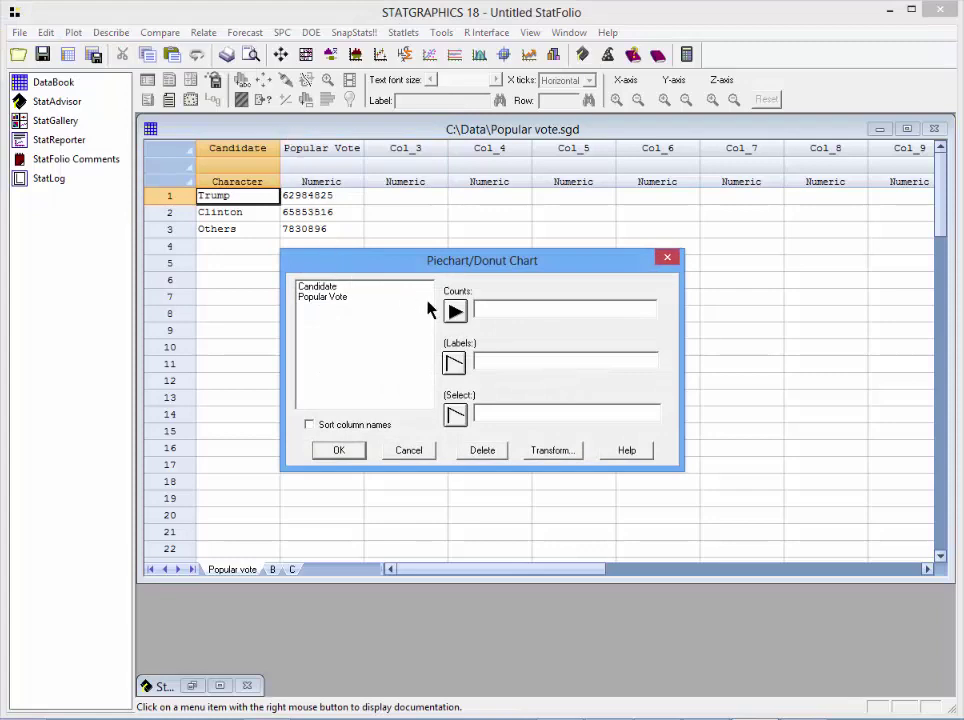
{"action": "left_click", "coordinate": [337, 300]}
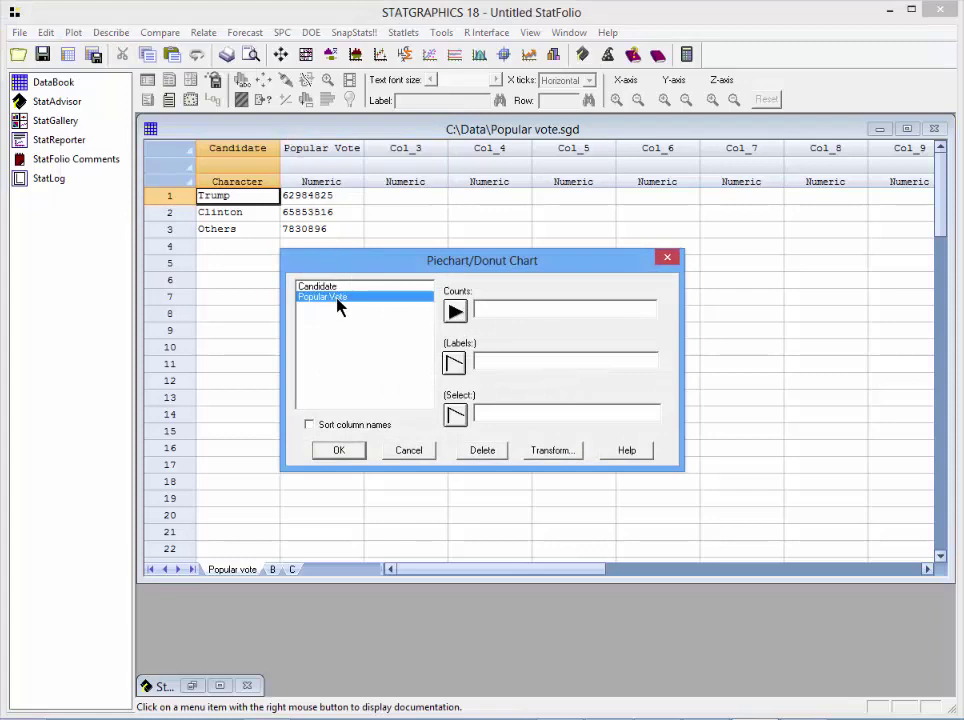
{"action": "left_click", "coordinate": [456, 312]}
{"action": "left_click", "coordinate": [338, 287]}
{"action": "left_click", "coordinate": [454, 364]}
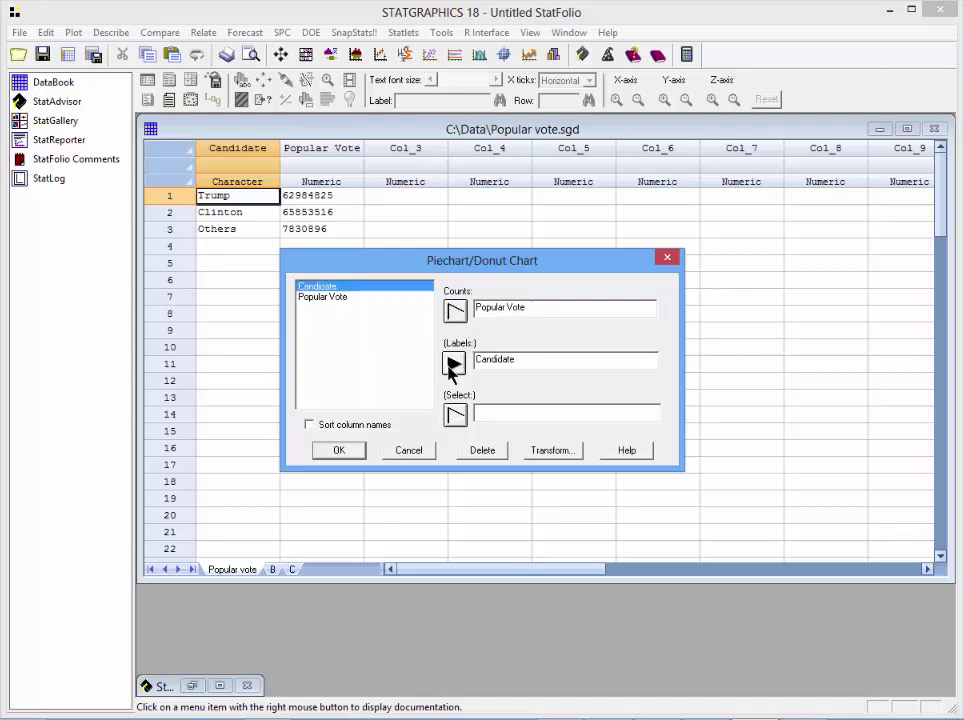
{"action": "left_click", "coordinate": [340, 451]}
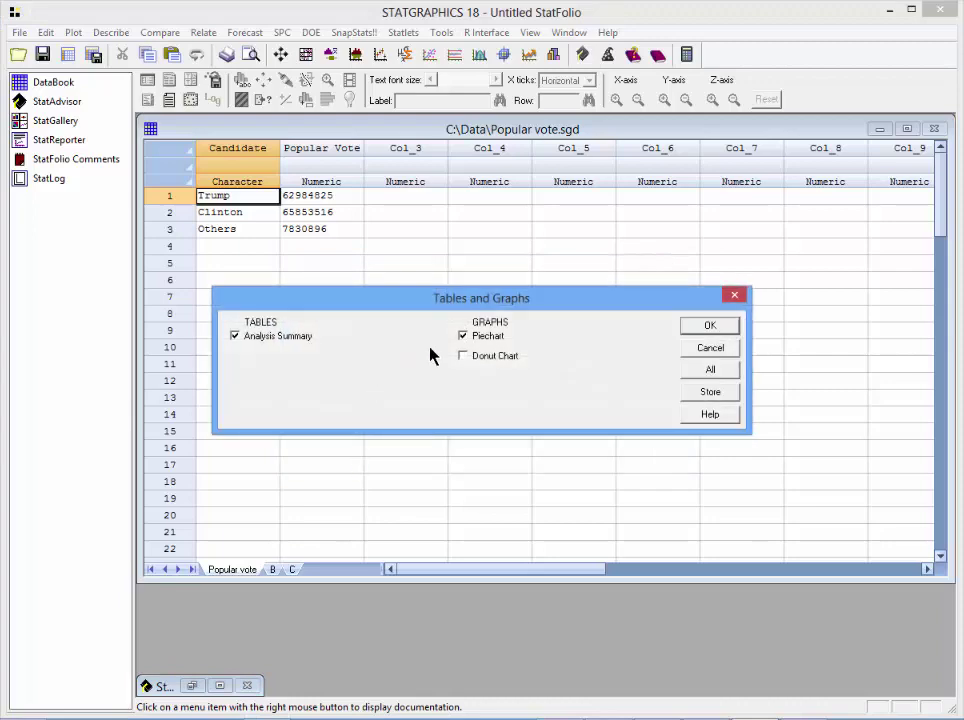
{"action": "left_click", "coordinate": [489, 360]}
Enlarge the Popular Vote donut chart and label its slices with names and percentages
{"action": "left_click", "coordinate": [714, 331]}
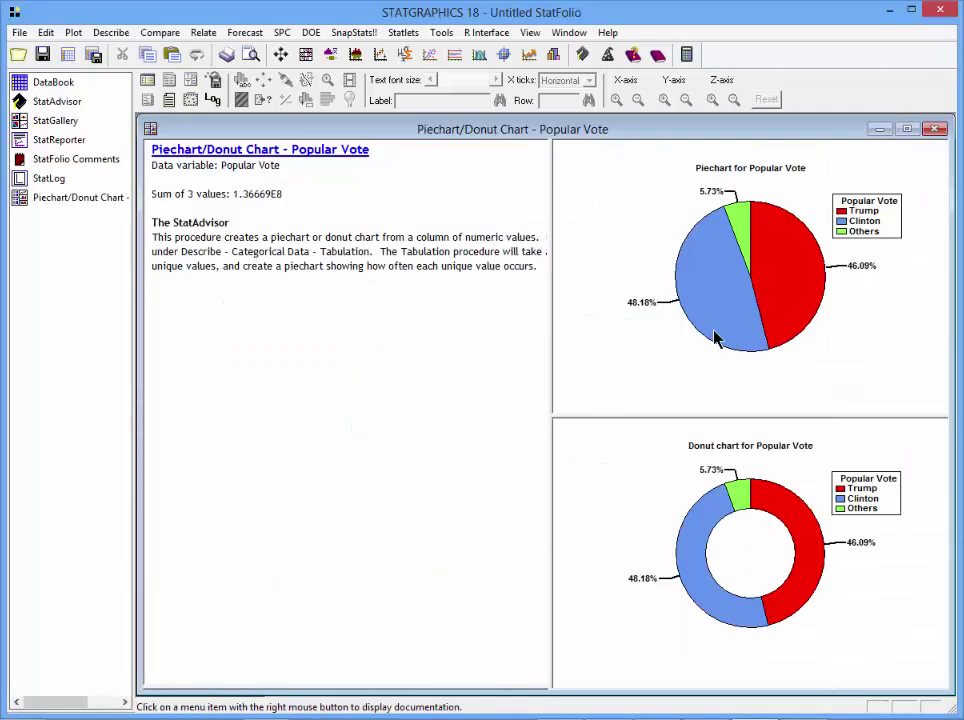
{"action": "double_click", "coordinate": [823, 455]}
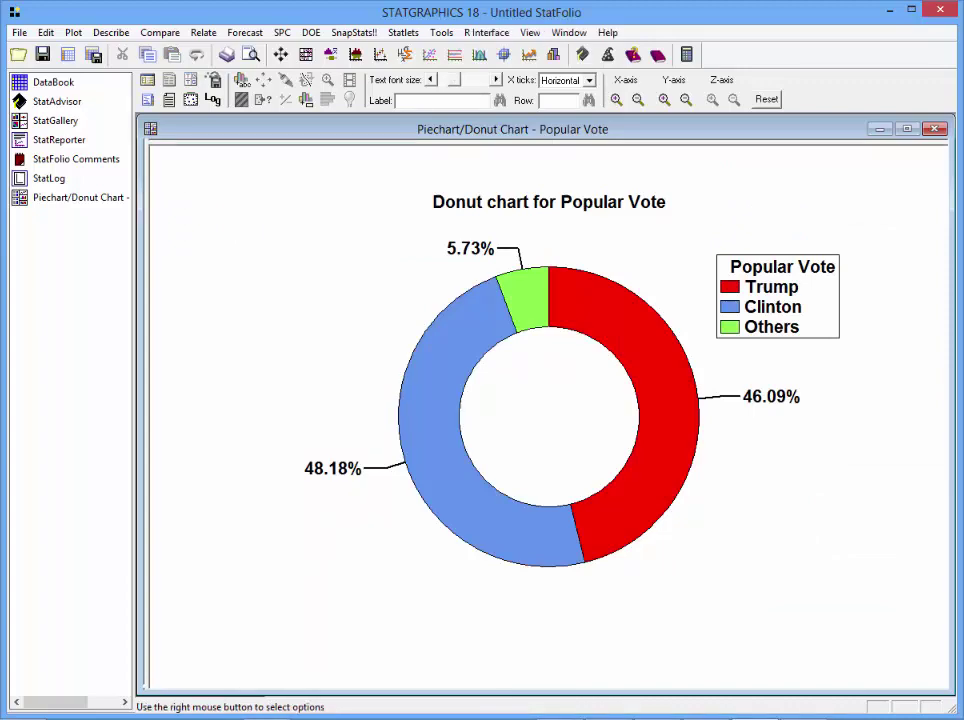
{"action": "right_click", "coordinate": [720, 207]}
{"action": "left_click", "coordinate": [754, 216]}
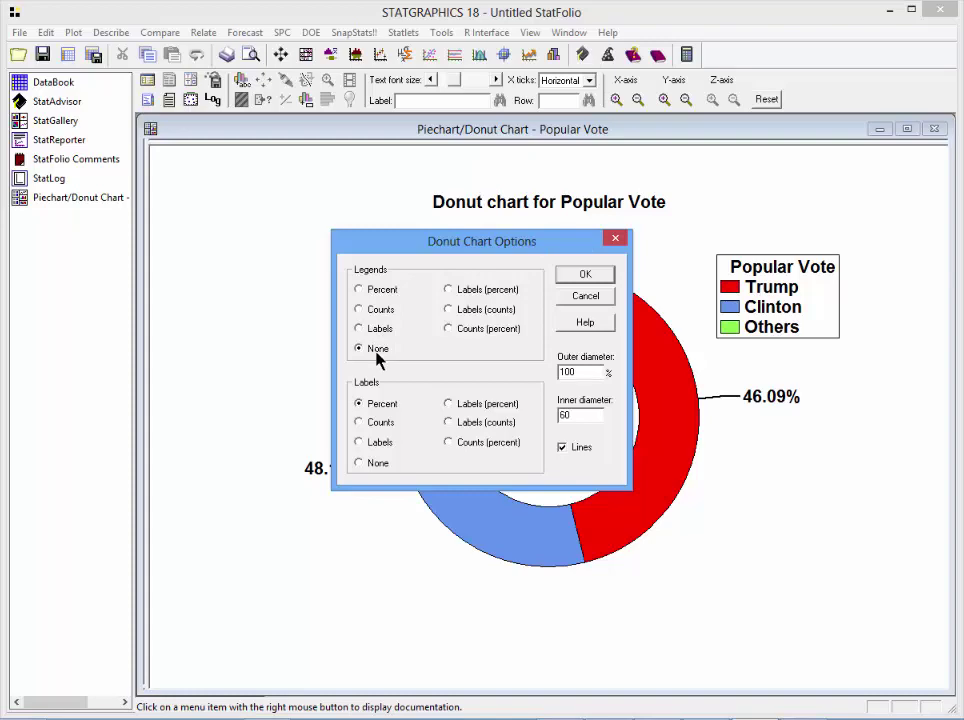
{"action": "left_click", "coordinate": [448, 404]}
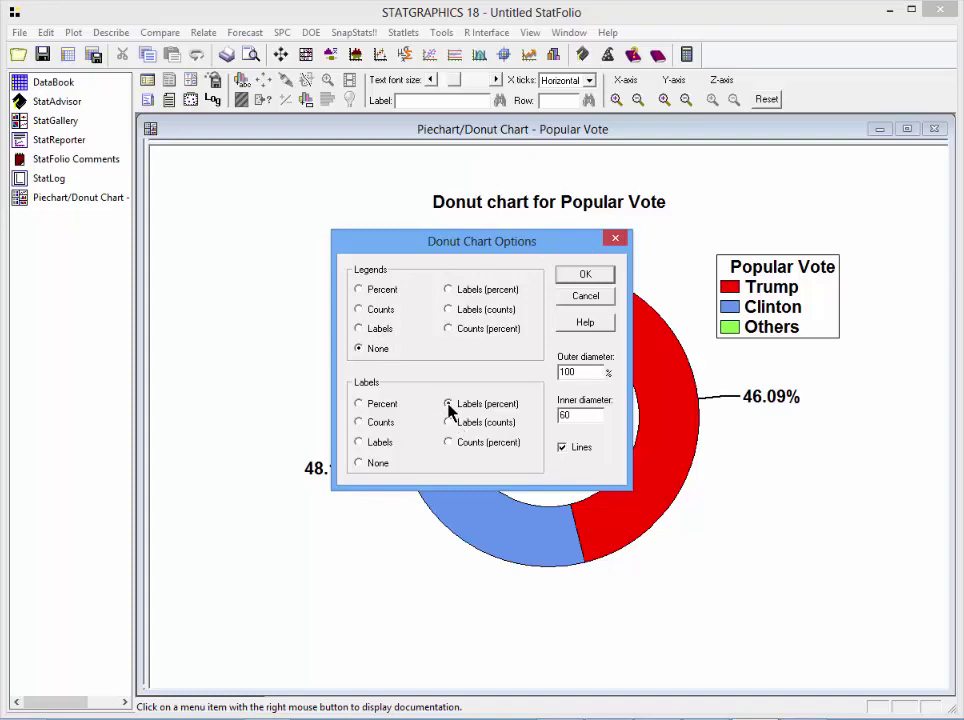
{"action": "left_click", "coordinate": [585, 278]}
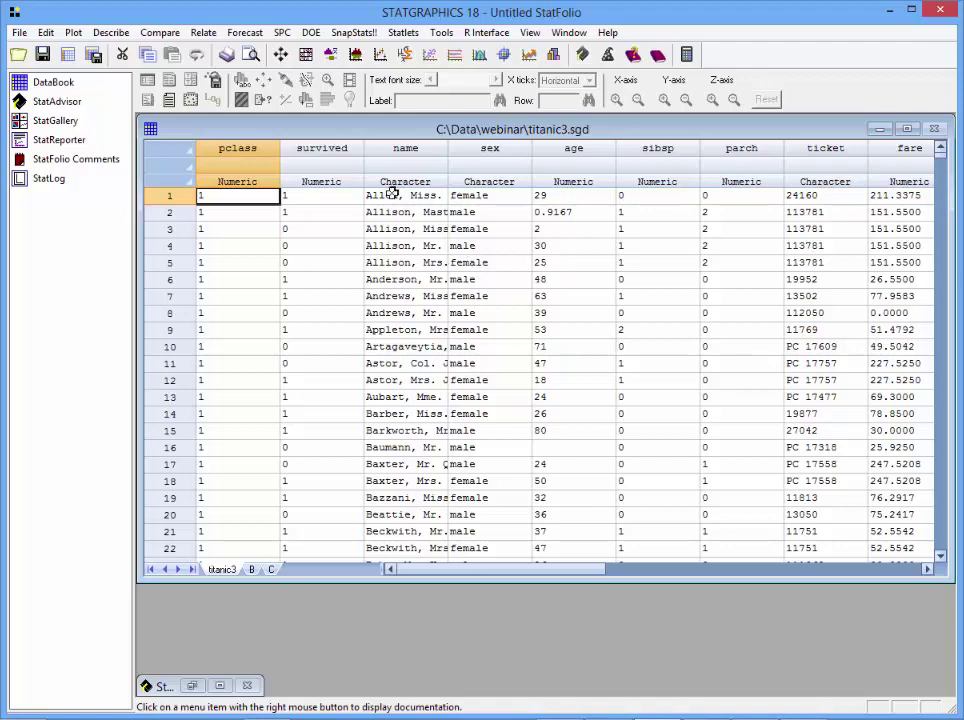
Look over the pclass and survived columns of titanic3, then bring up the Describe procedures
{"action": "left_click_drag", "start_coordinate": [254, 157], "coordinate": [284, 156]}
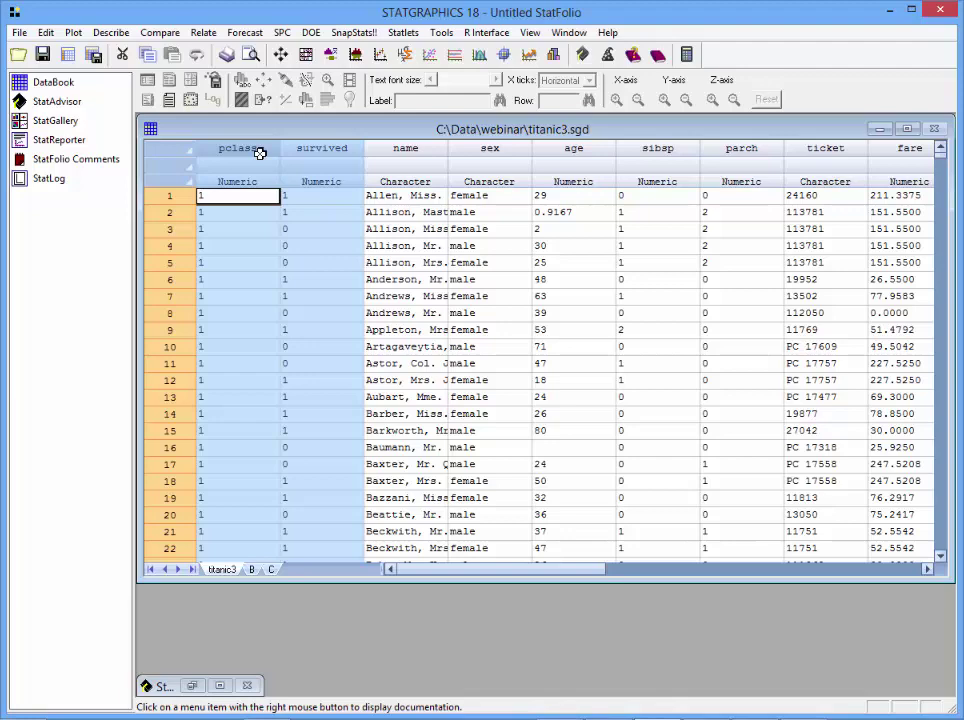
{"action": "left_click", "coordinate": [301, 150]}
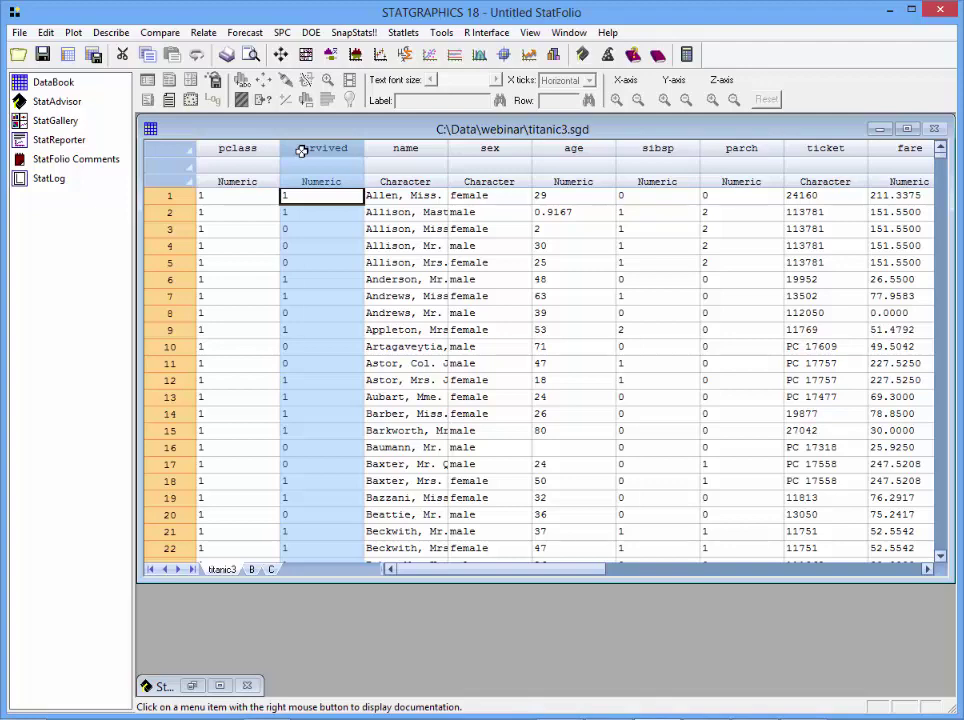
{"action": "left_click", "coordinate": [321, 229]}
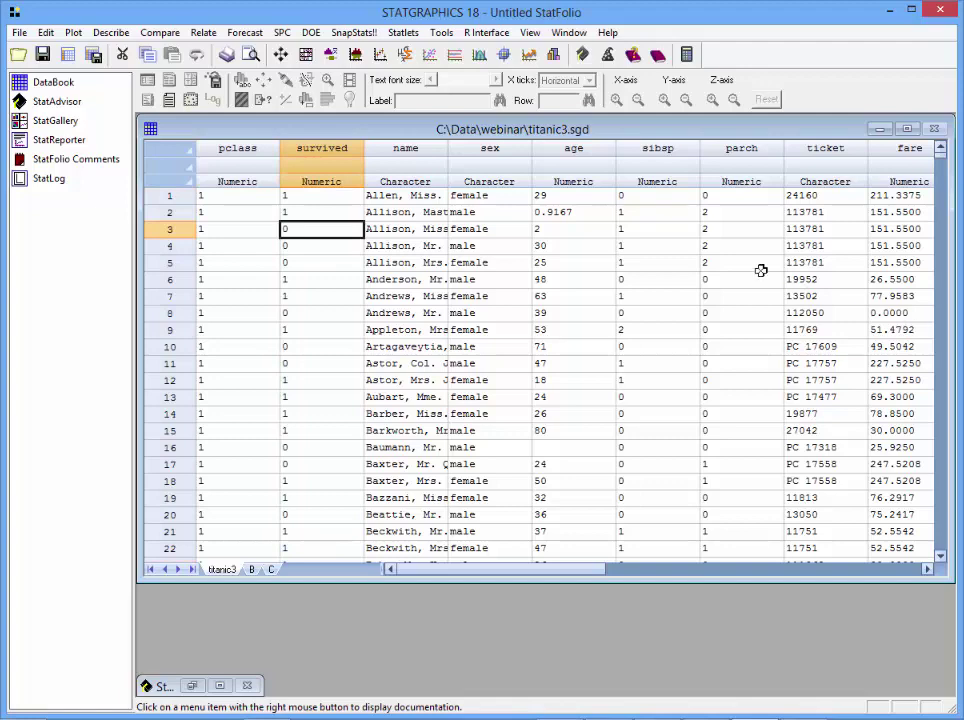
{"action": "left_click", "coordinate": [112, 33]}
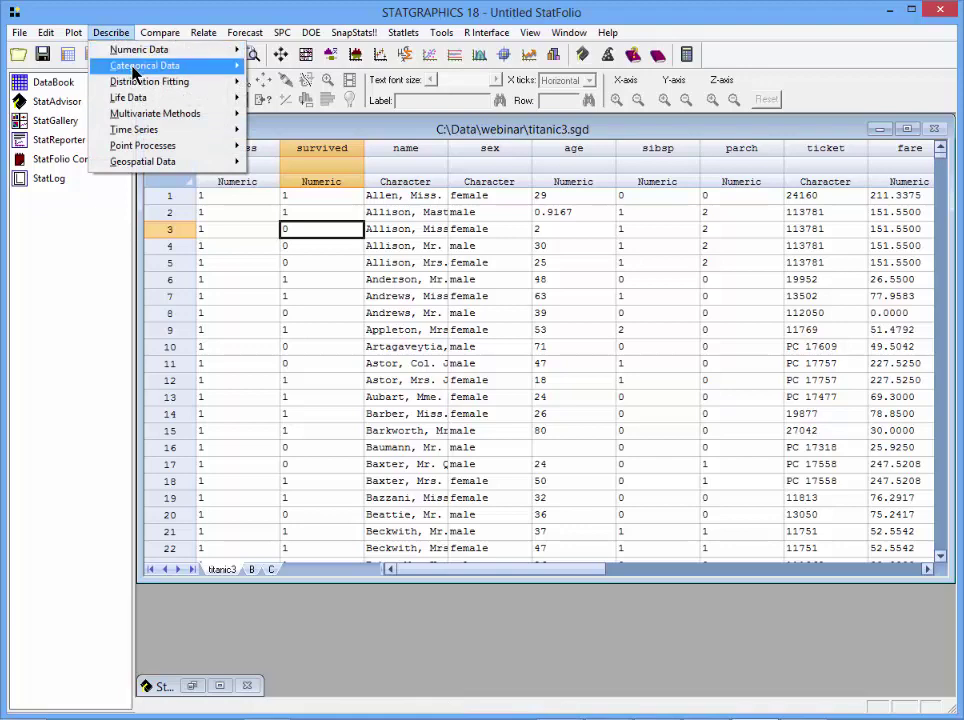
Set up a Tabulation of pclass restricted to survived=1
{"action": "mouse_move", "coordinate": [129, 71]}
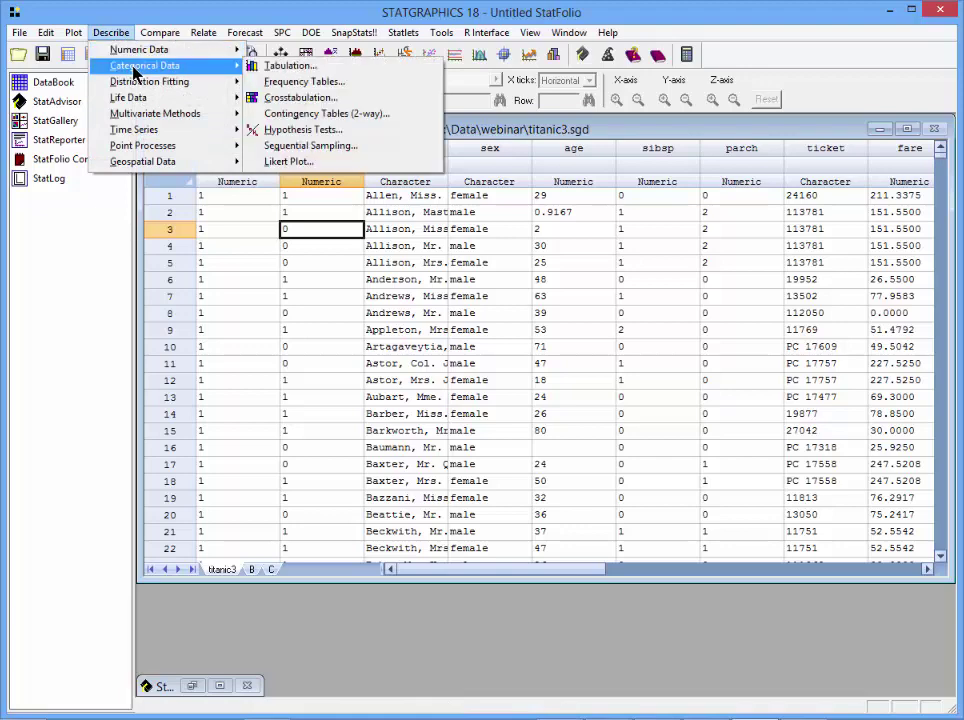
{"action": "left_click", "coordinate": [272, 68]}
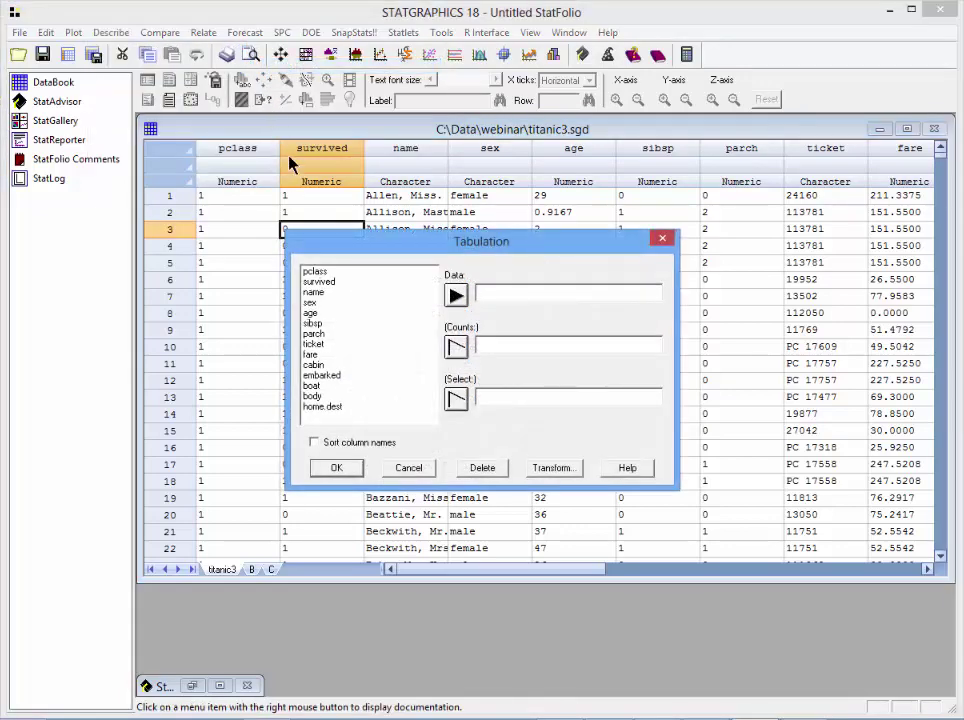
{"action": "left_click", "coordinate": [314, 271]}
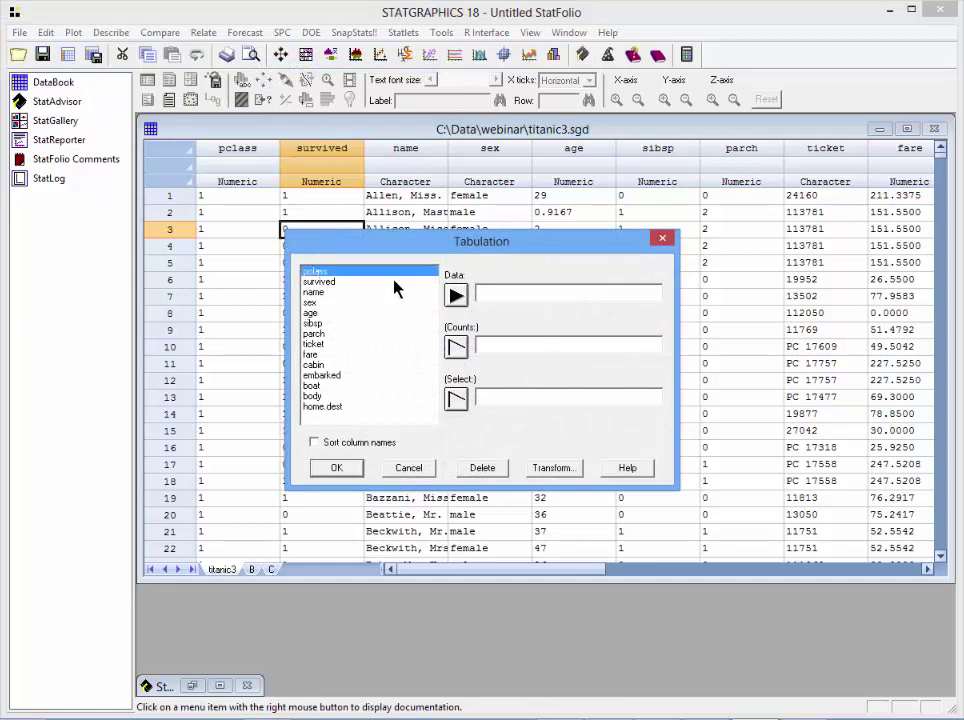
{"action": "left_click", "coordinate": [455, 296]}
{"action": "left_click", "coordinate": [324, 282]}
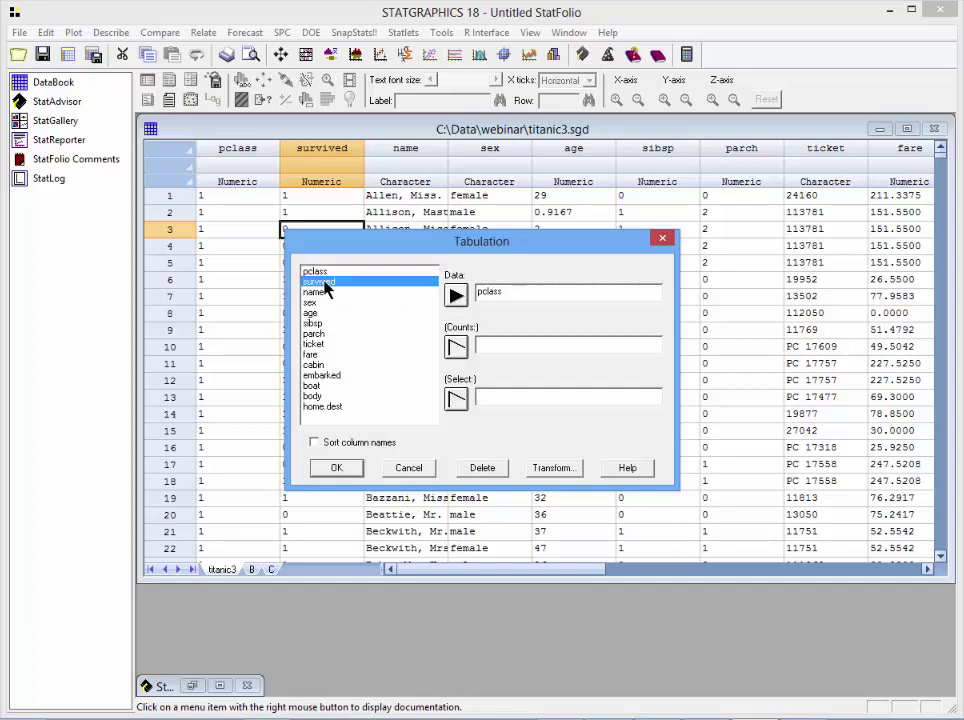
{"action": "left_click", "coordinate": [455, 398]}
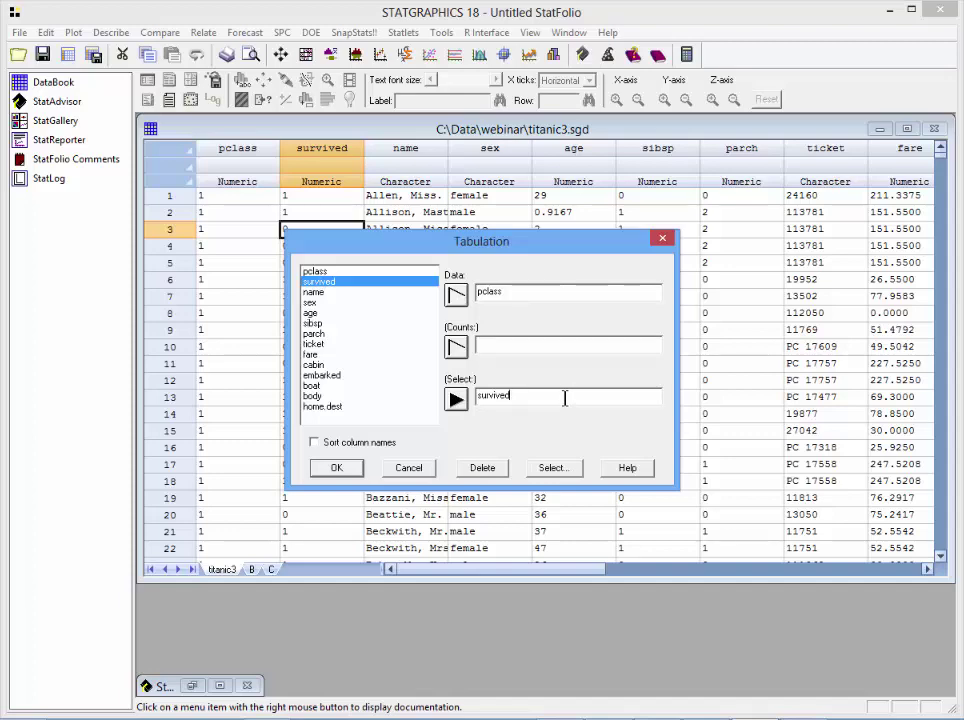
{"action": "type", "text": "=1"}
{"action": "left_click", "coordinate": [340, 468]}
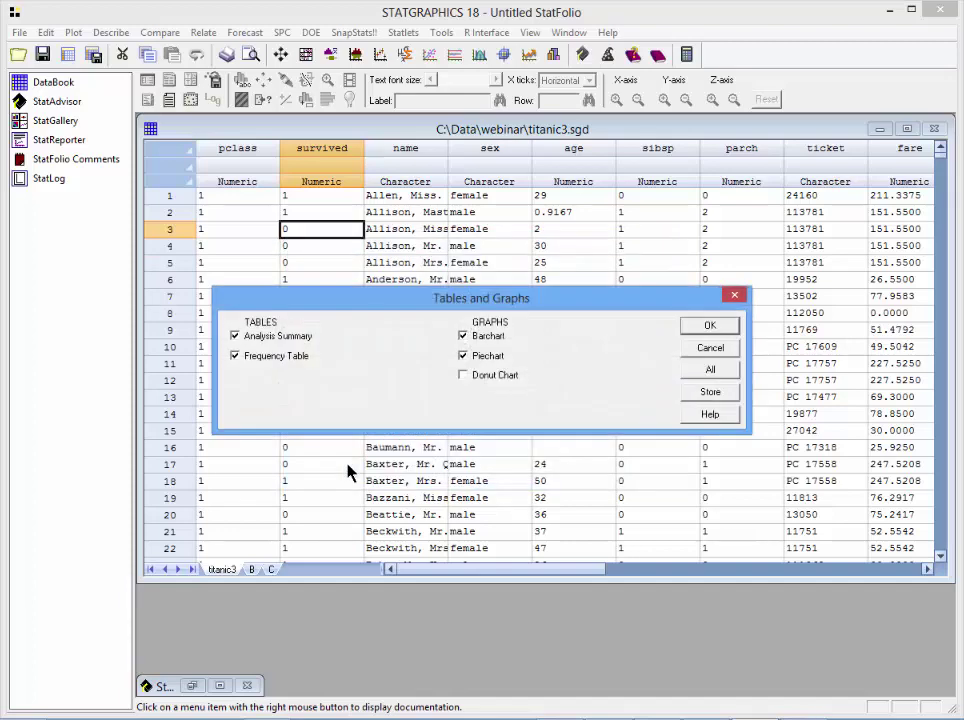
Output only a donut chart, dropping the barchart and piechart
{"action": "left_click", "coordinate": [463, 355]}
{"action": "left_click", "coordinate": [463, 336]}
{"action": "left_click", "coordinate": [472, 377]}
Enlarge the pclass donut chart and place a 'Survived' text label in the ring's centre
{"action": "left_click", "coordinate": [708, 328]}
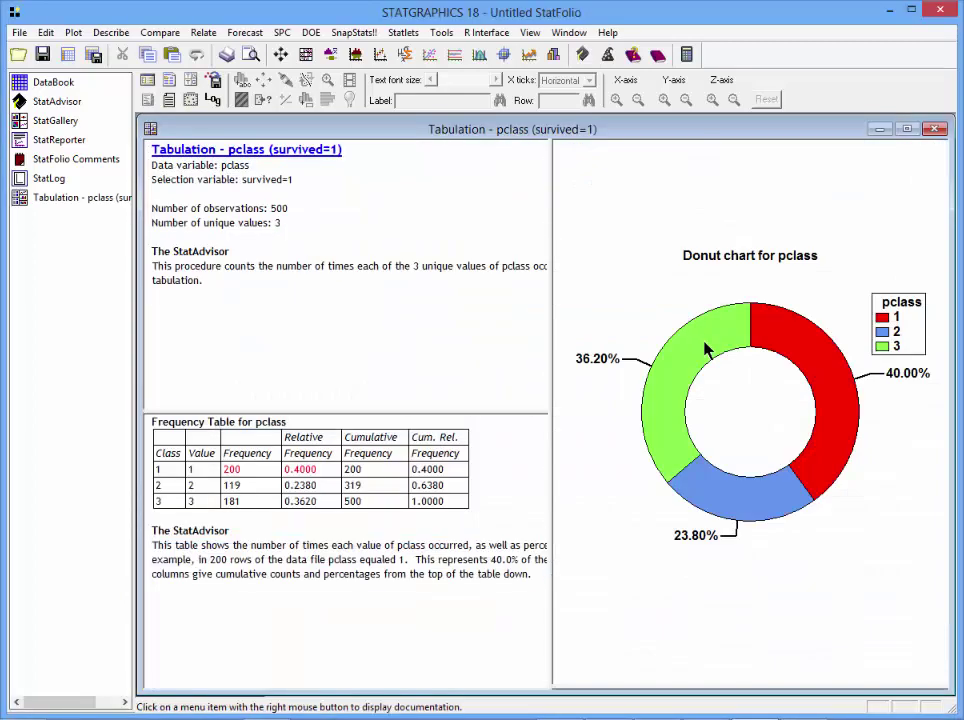
{"action": "double_click", "coordinate": [721, 413]}
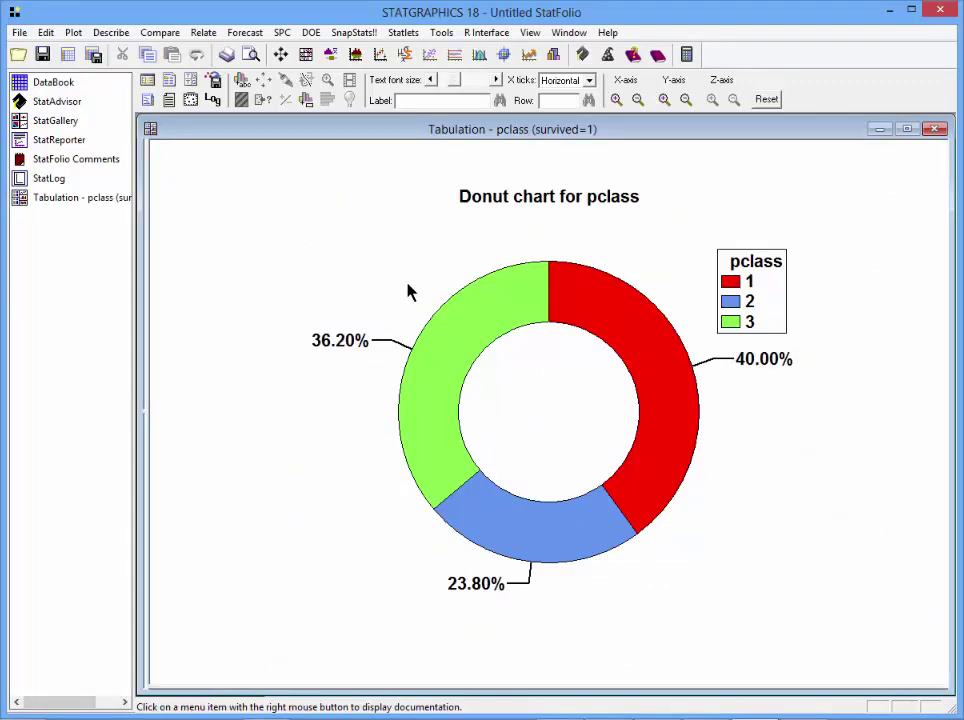
{"action": "left_click", "coordinate": [242, 82]}
{"action": "type", "text": "Survived"}
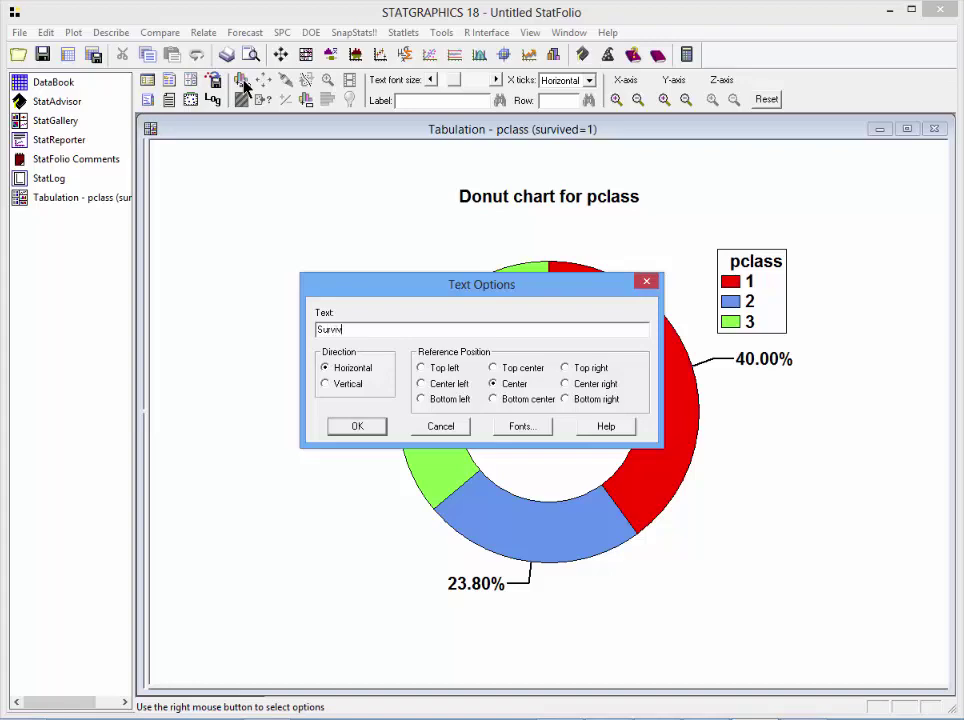
{"action": "left_click", "coordinate": [352, 427]}
{"action": "left_click", "coordinate": [548, 258]}
{"action": "left_click_drag", "start_coordinate": [548, 258], "coordinate": [558, 418]}
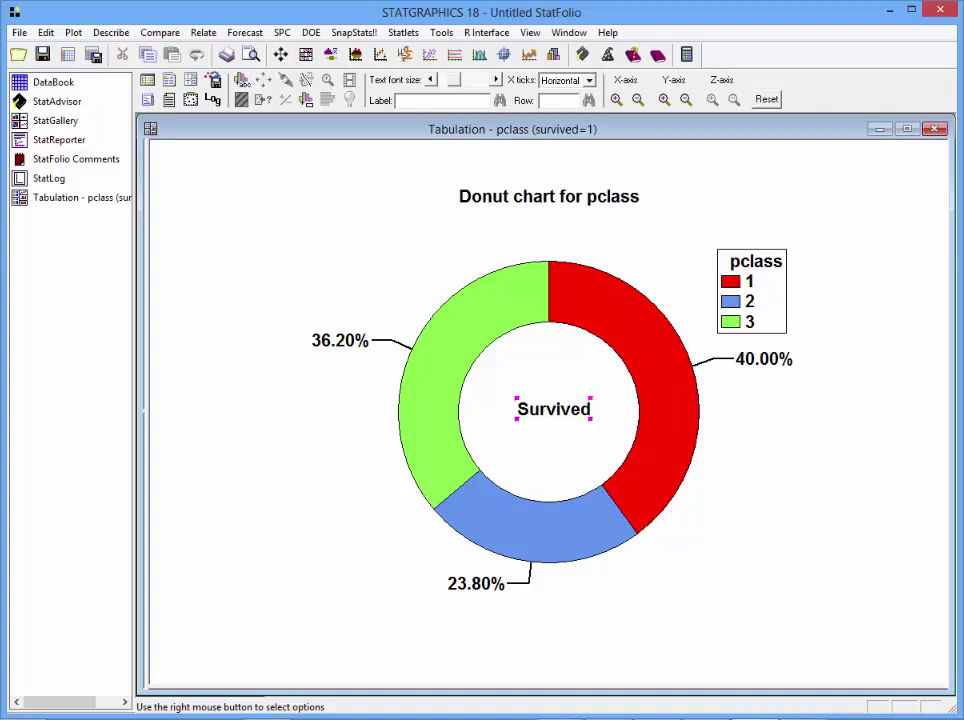
Copy the Survived donut chart into the first StatGallery pane
{"action": "right_click", "coordinate": [756, 187]}
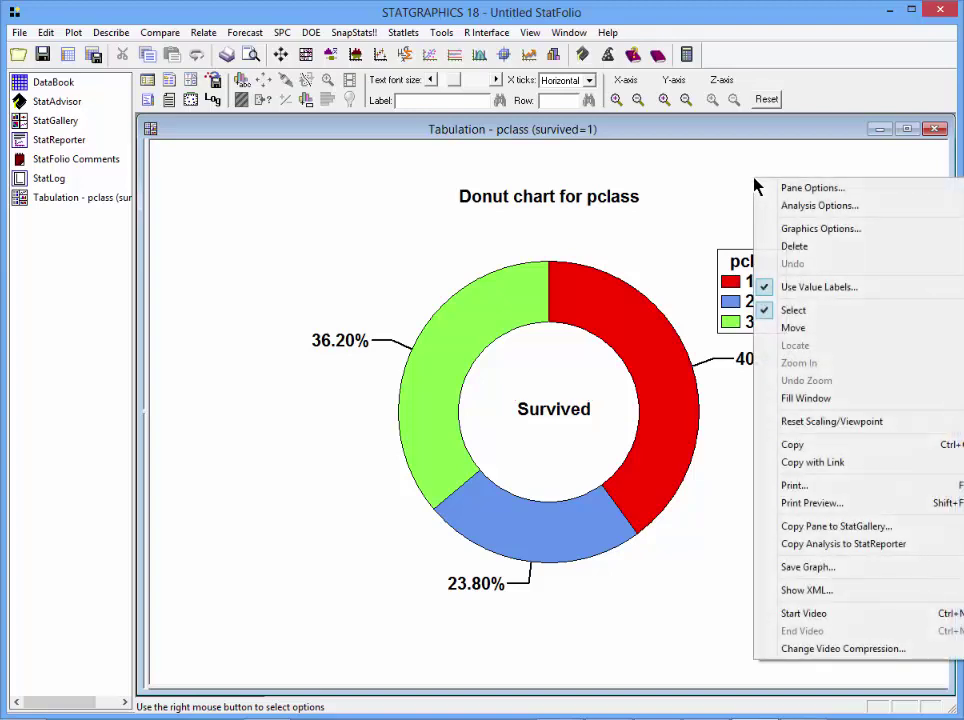
{"action": "left_click", "coordinate": [848, 527]}
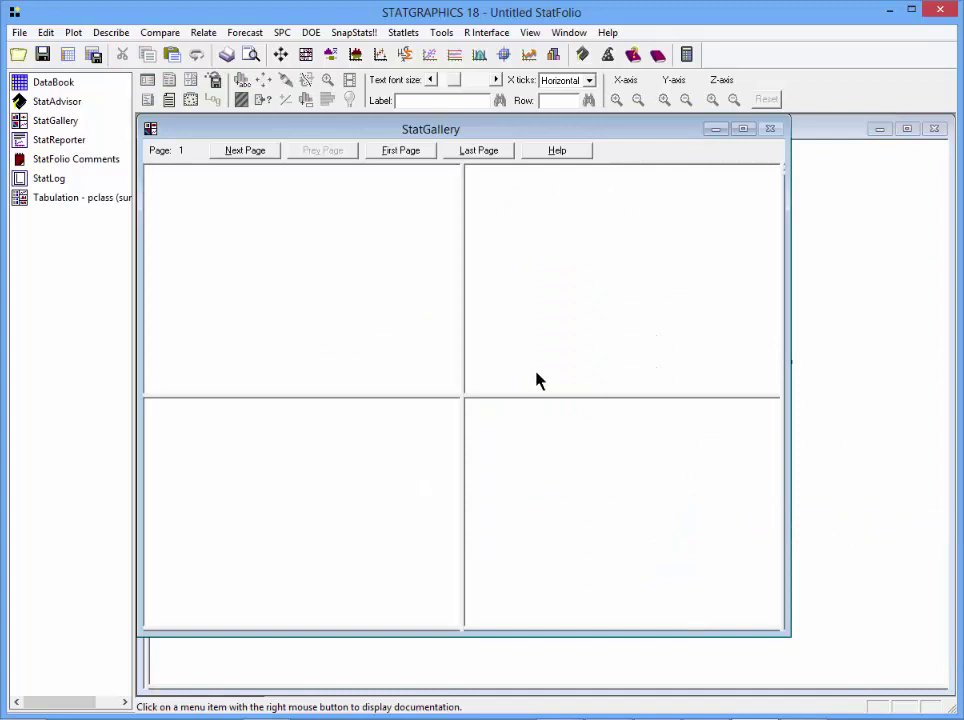
{"action": "right_click", "coordinate": [263, 236]}
{"action": "left_click", "coordinate": [296, 310]}
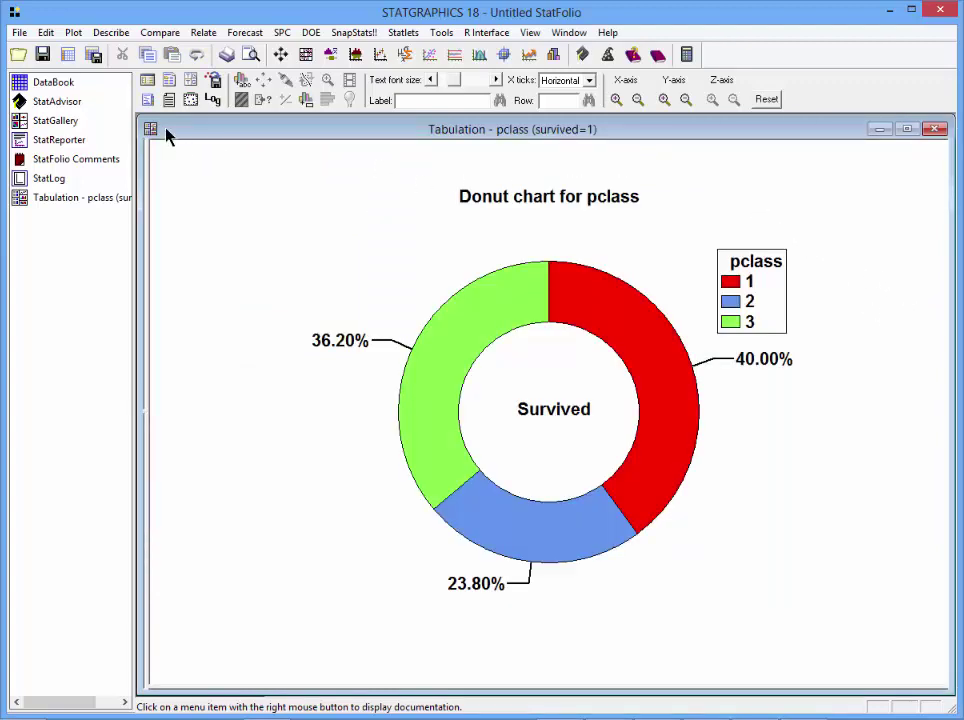
Change the tabulation's selection condition from survived=1 to survived=0
{"action": "left_click", "coordinate": [148, 82]}
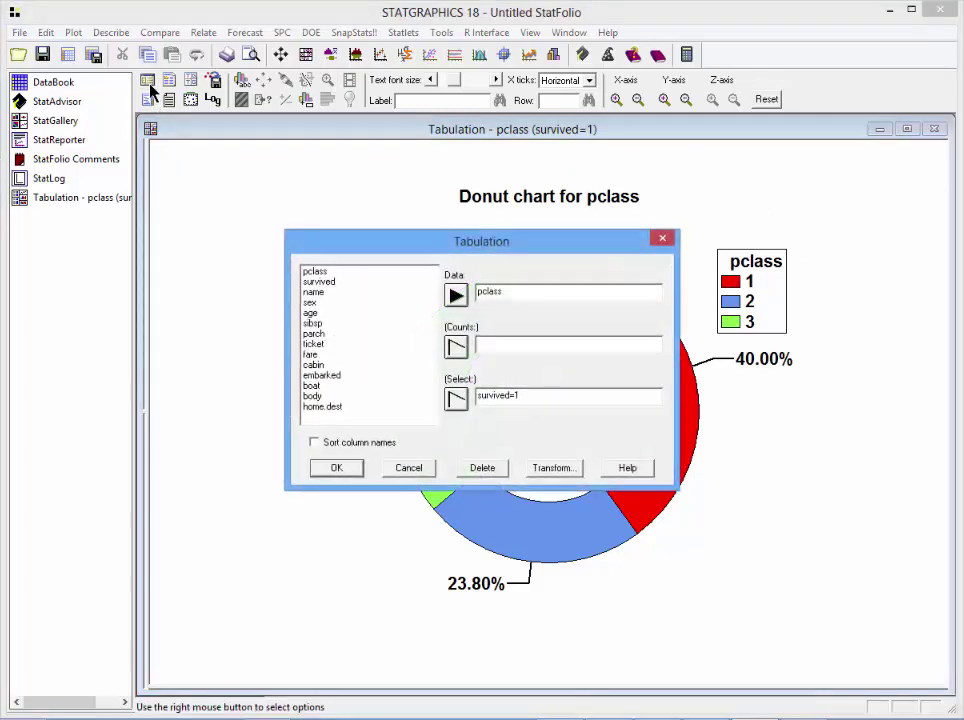
{"action": "left_click", "coordinate": [545, 397]}
{"action": "key", "text": "BackSpace"}
{"action": "type", "text": "0"}
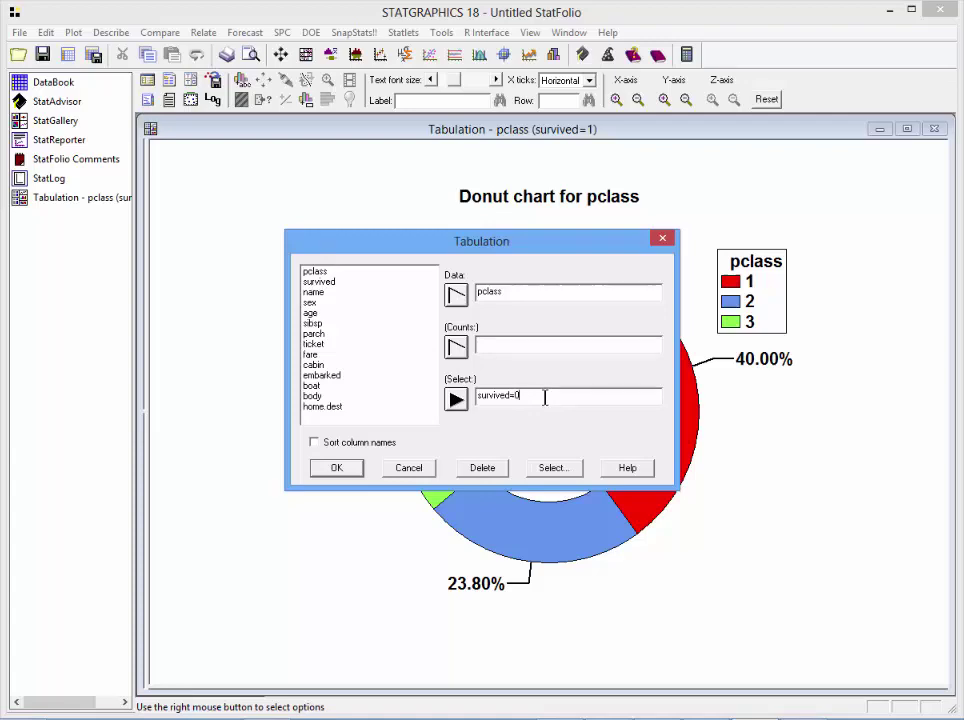
{"action": "left_click", "coordinate": [338, 469]}
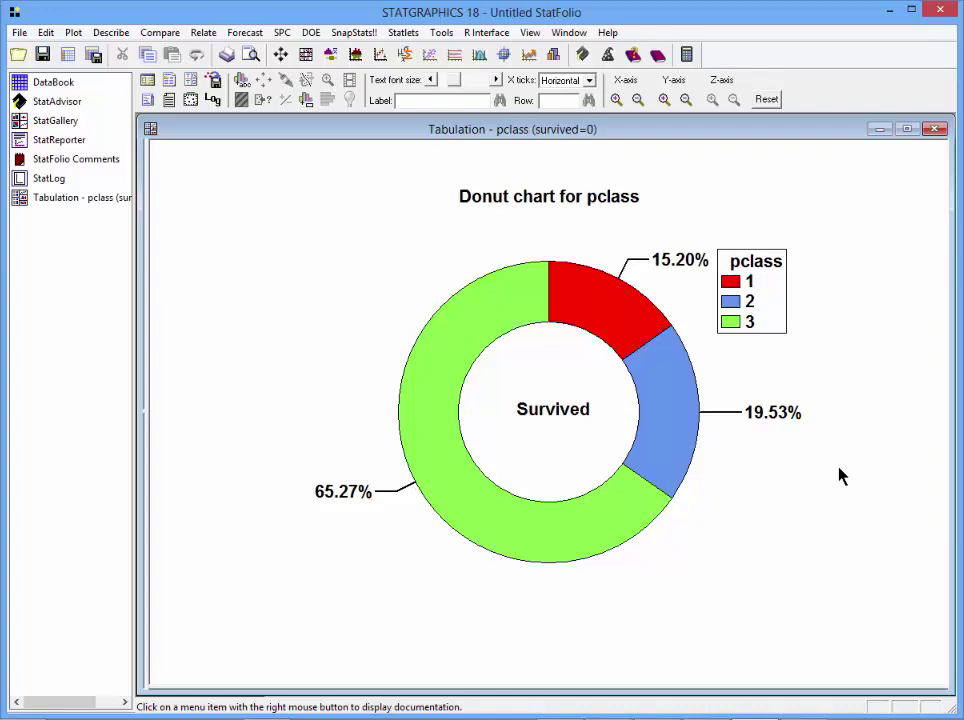
Replace the chart's centre label text 'Survived' with 'Did Not Survive'
{"action": "left_click", "coordinate": [568, 410]}
{"action": "right_click", "coordinate": [568, 412]}
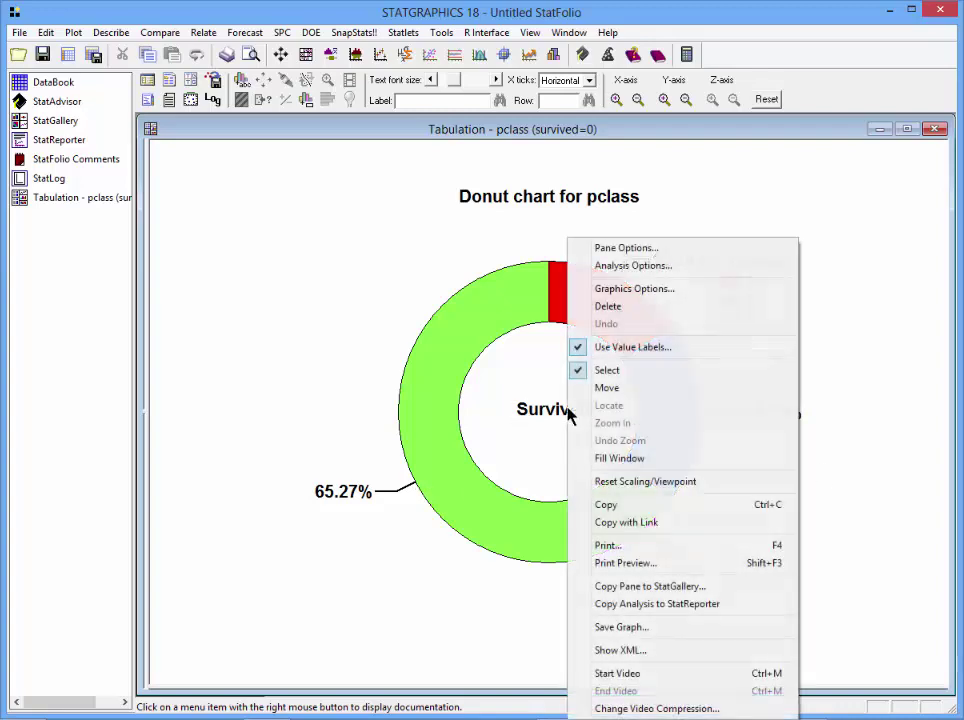
{"action": "left_click", "coordinate": [620, 290]}
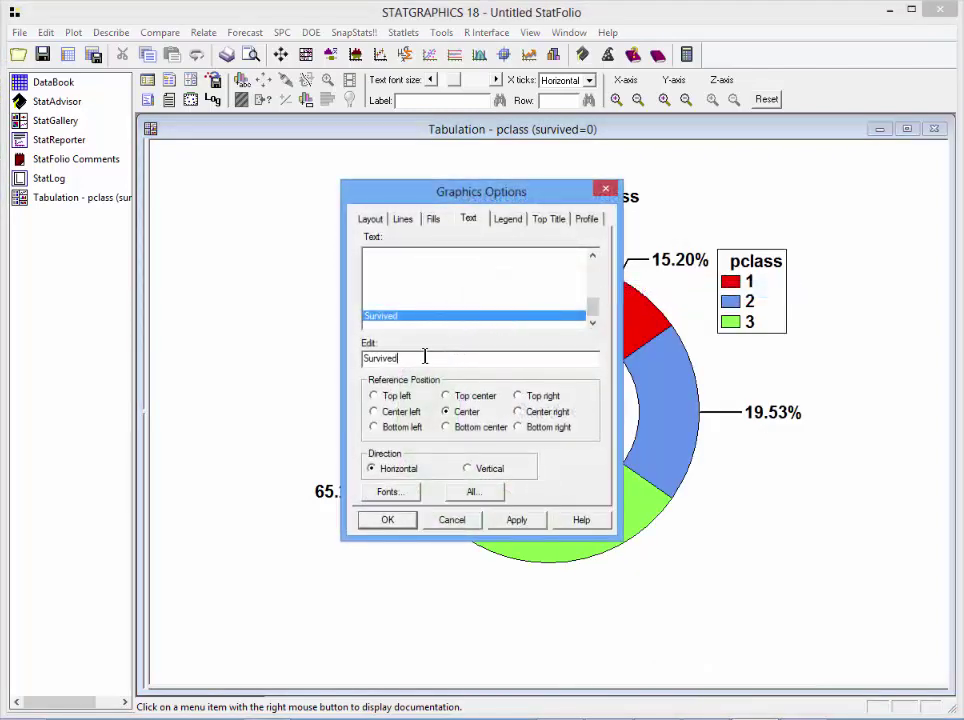
{"action": "left_click_drag", "start_coordinate": [413, 356], "coordinate": [363, 345]}
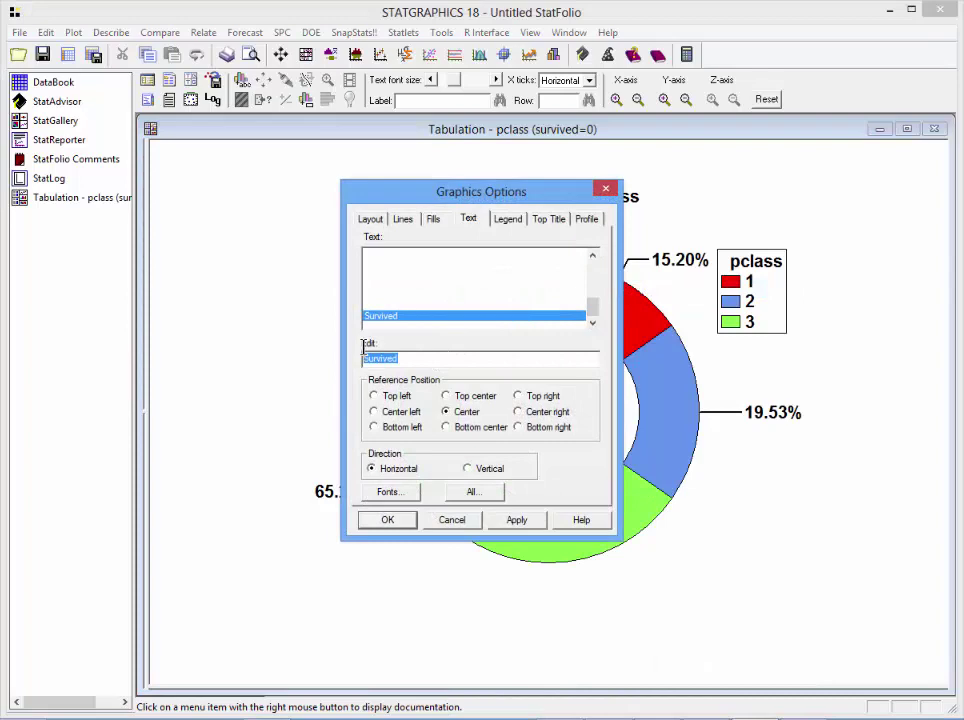
{"action": "type", "text": "Did Not Survive"}
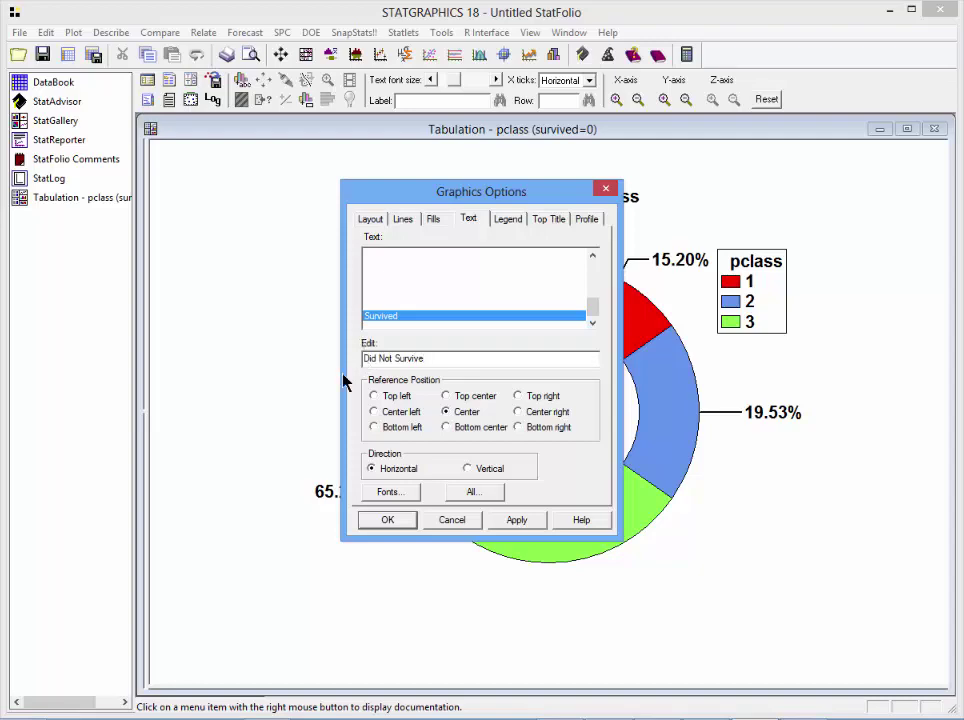
{"action": "left_click", "coordinate": [385, 522]}
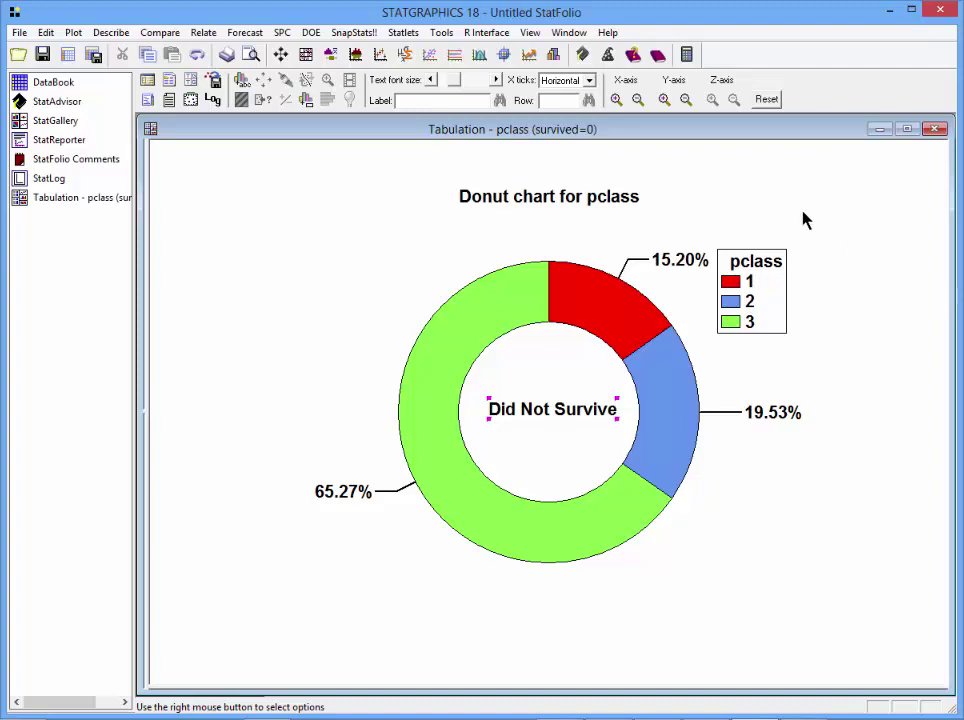
Copy the Did Not Survive donut chart into the upper-right StatGallery pane
{"action": "right_click", "coordinate": [806, 220]}
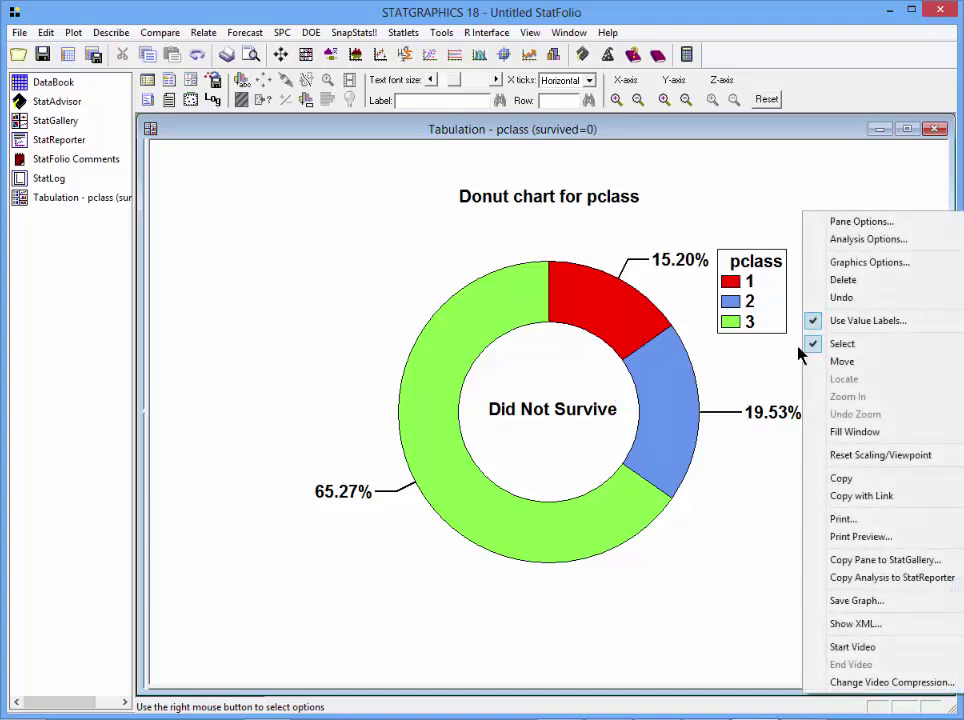
{"action": "left_click", "coordinate": [880, 564]}
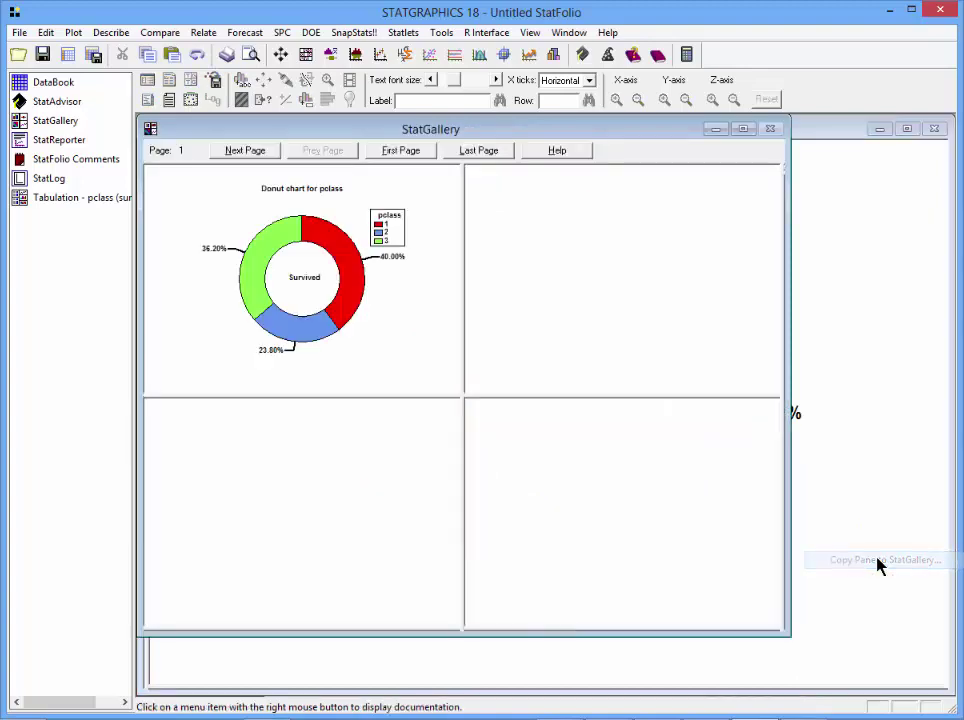
{"action": "right_click", "coordinate": [555, 252]}
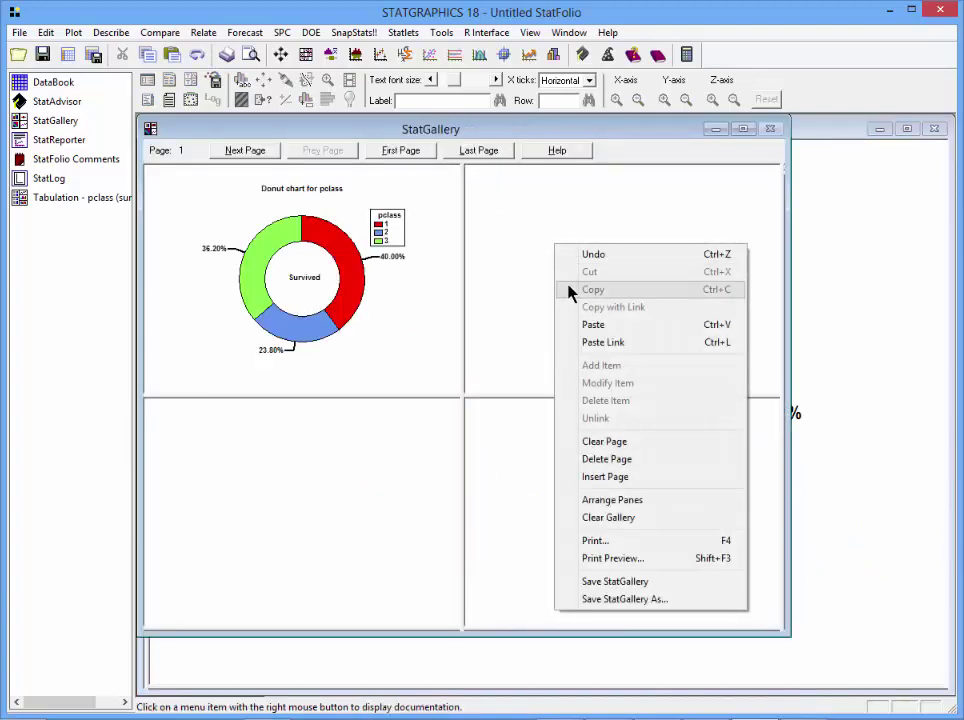
{"action": "left_click", "coordinate": [592, 325]}
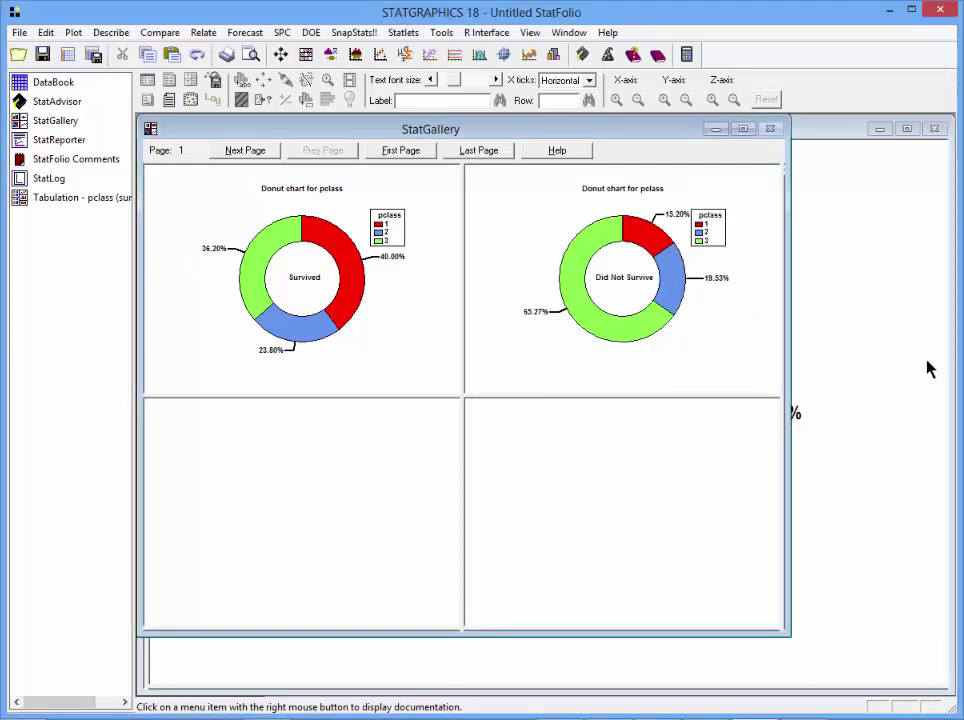
Arrange the StatGallery panes Left and Right so both donuts appear enlarged side by side
{"action": "right_click", "coordinate": [583, 385]}
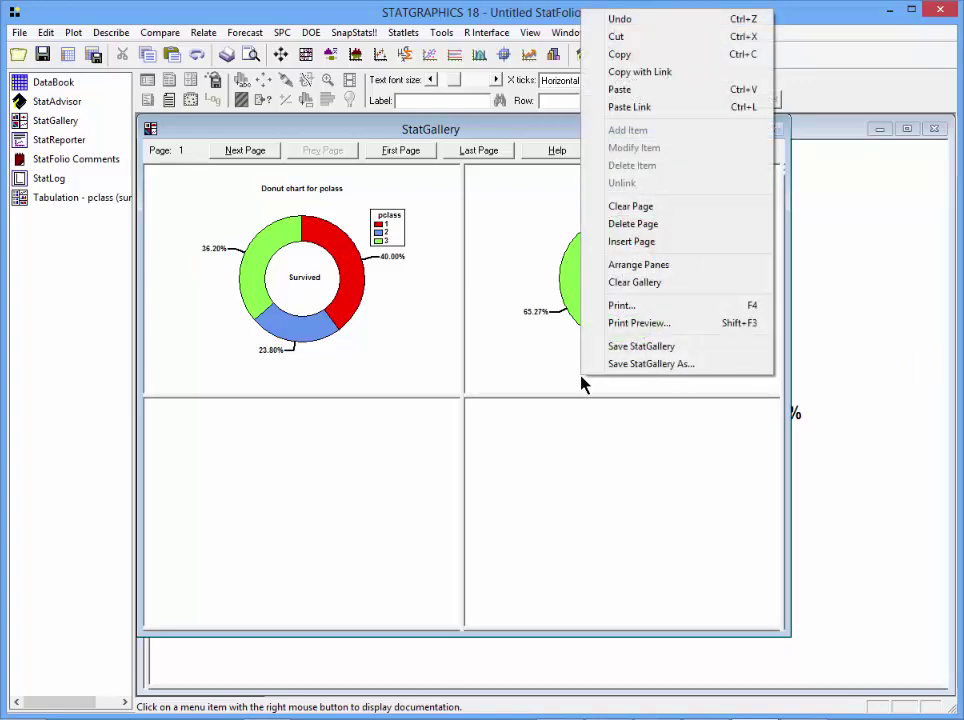
{"action": "left_click", "coordinate": [632, 265]}
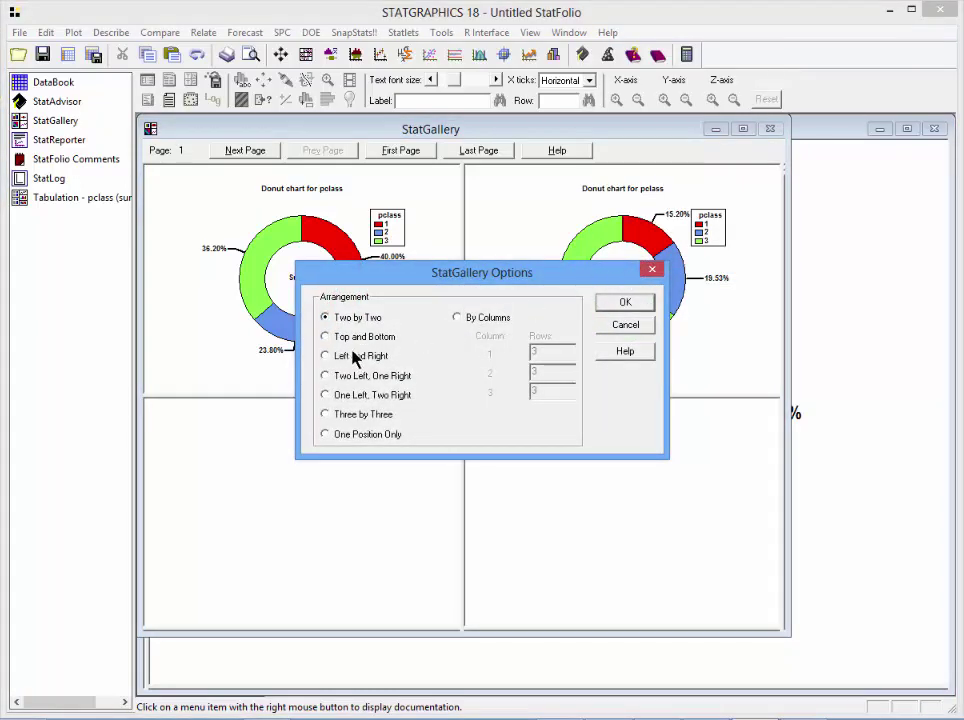
{"action": "left_click", "coordinate": [345, 360]}
{"action": "left_click", "coordinate": [623, 305]}
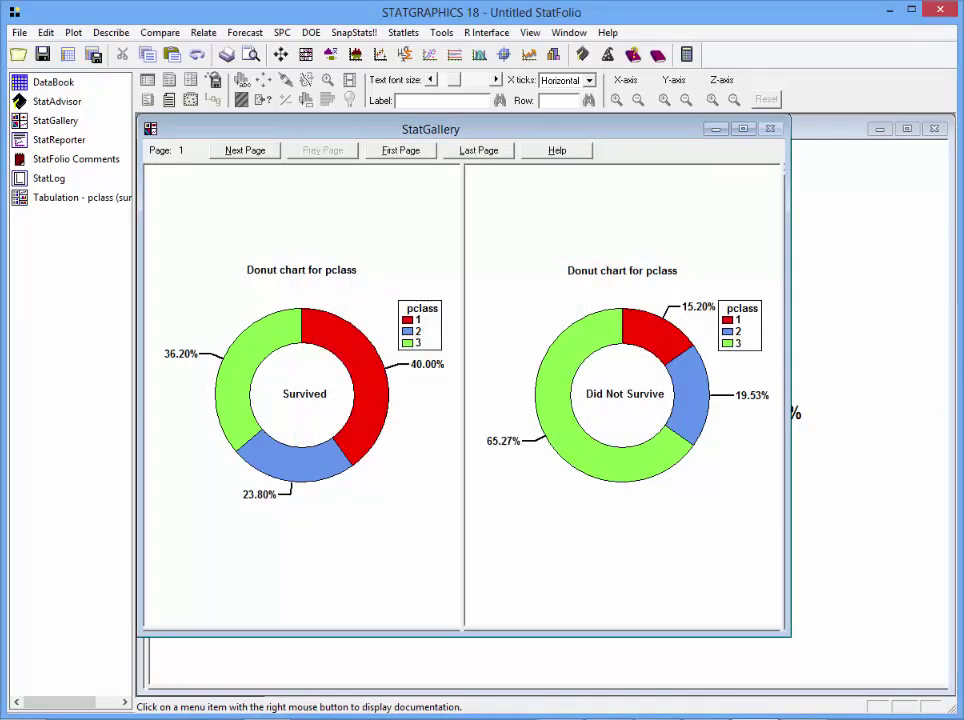